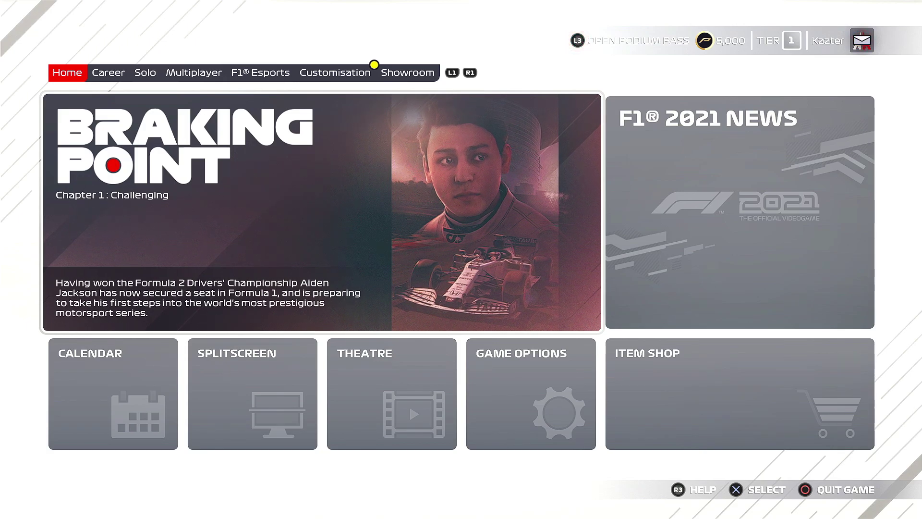
Move across the Home tiles to Game Options to open the Settings menu.
{"action": "key", "text": "Right"}
{"action": "key", "text": "Down"}
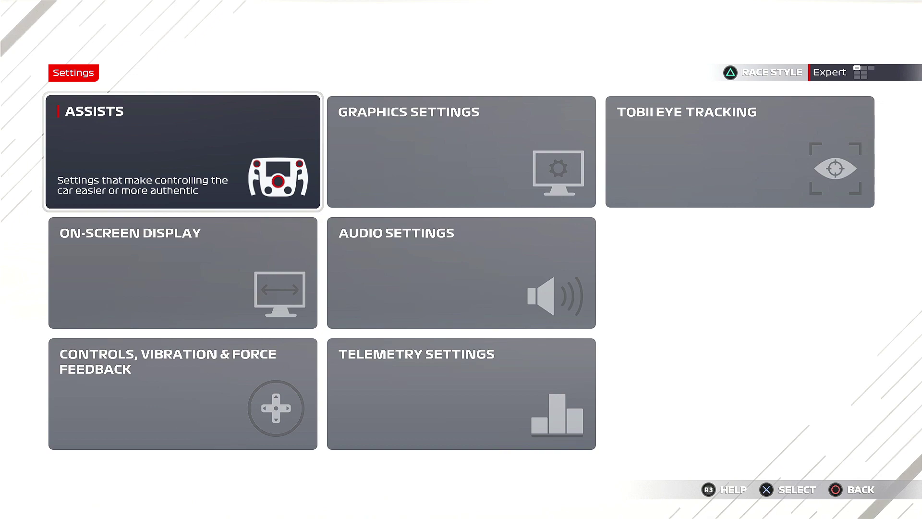
Open Controls, Vibration & Force Feedback and highlight the G29 EDIT preset.
{"action": "key", "text": "Down"}
{"action": "key", "text": "Down"}
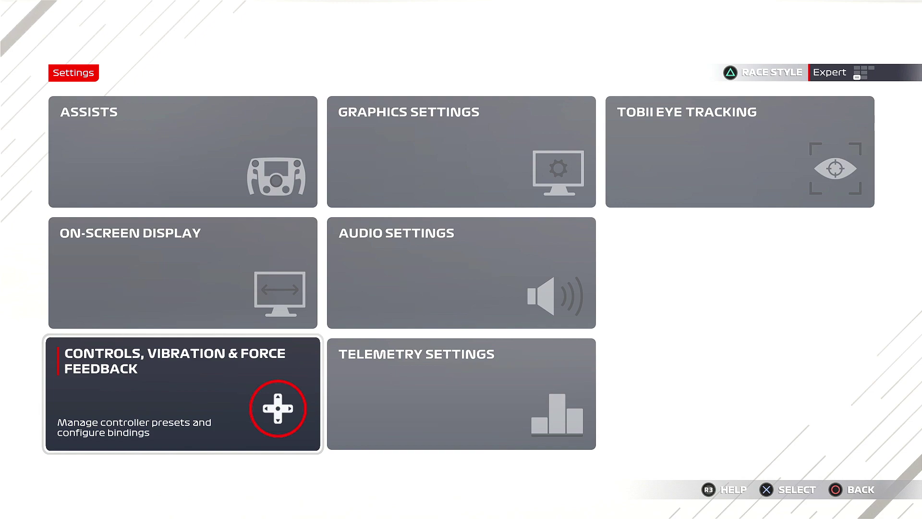
{"action": "key", "text": "Return"}
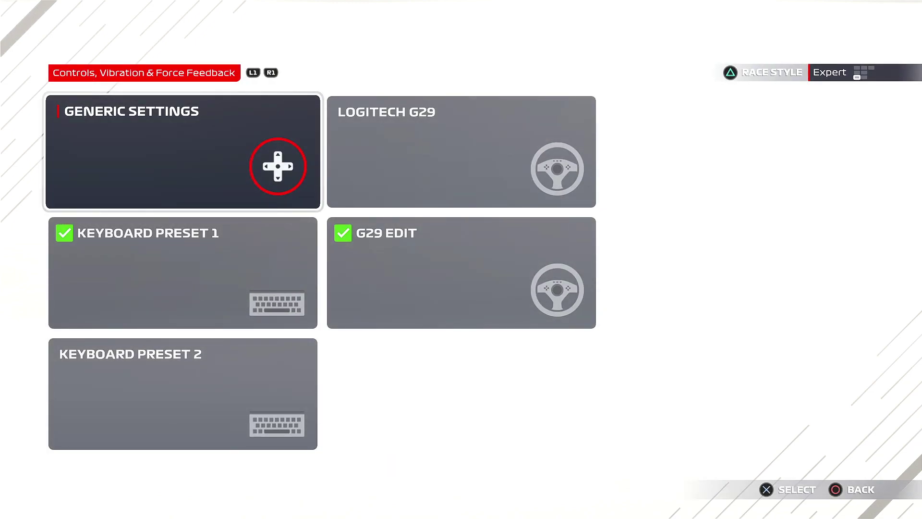
{"action": "key", "text": "Right"}
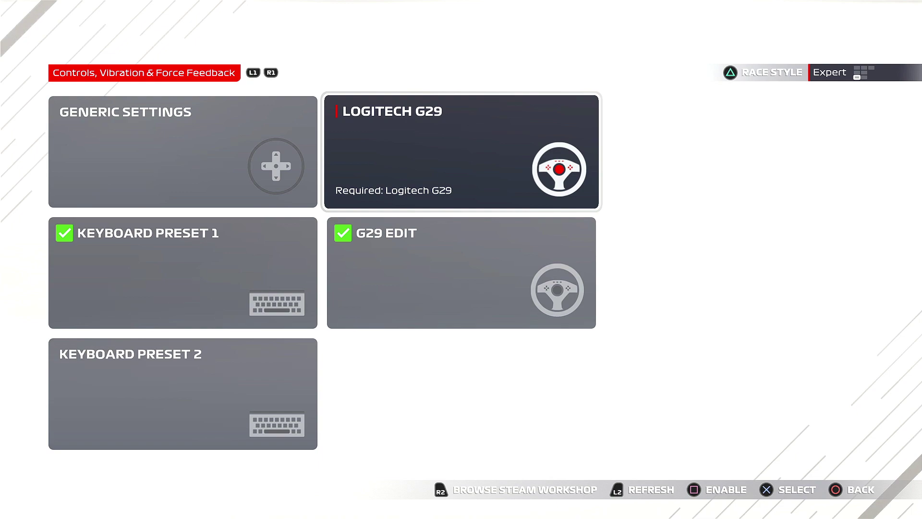
{"action": "key", "text": "Down"}
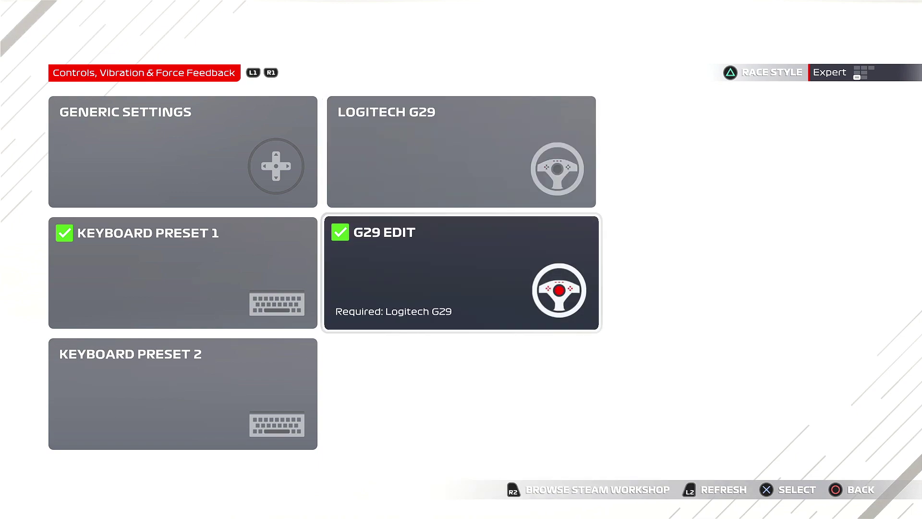
Edit the G29 EDIT calibration, trying Brake Saturation at 10 and returning it to 8.
{"action": "key", "text": "Return"}
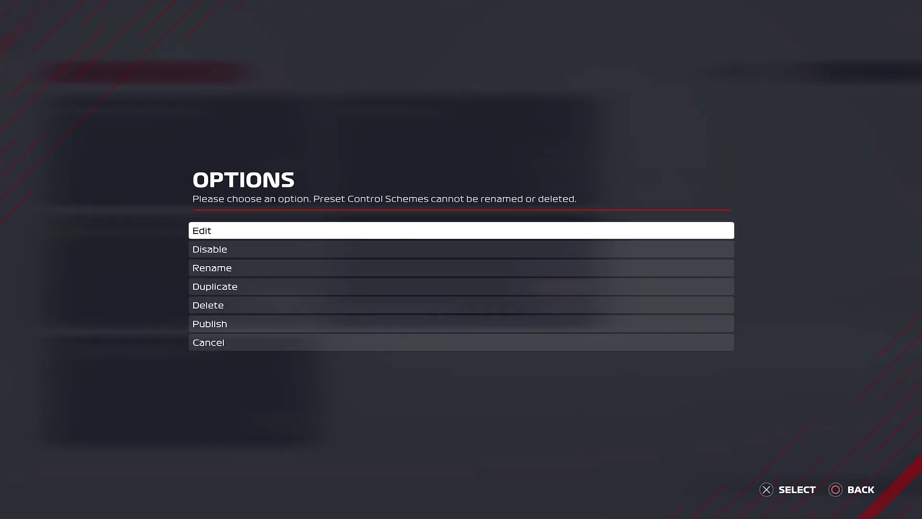
{"action": "key", "text": "Return"}
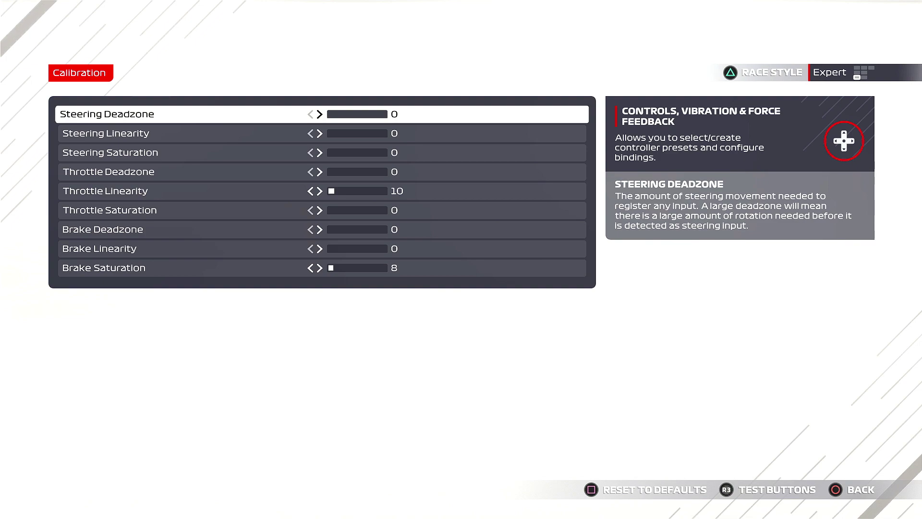
{"action": "key", "text": "Down"}
{"action": "key", "text": "Down"}
{"action": "key", "text": "Down"}
{"action": "key", "text": "Down"}
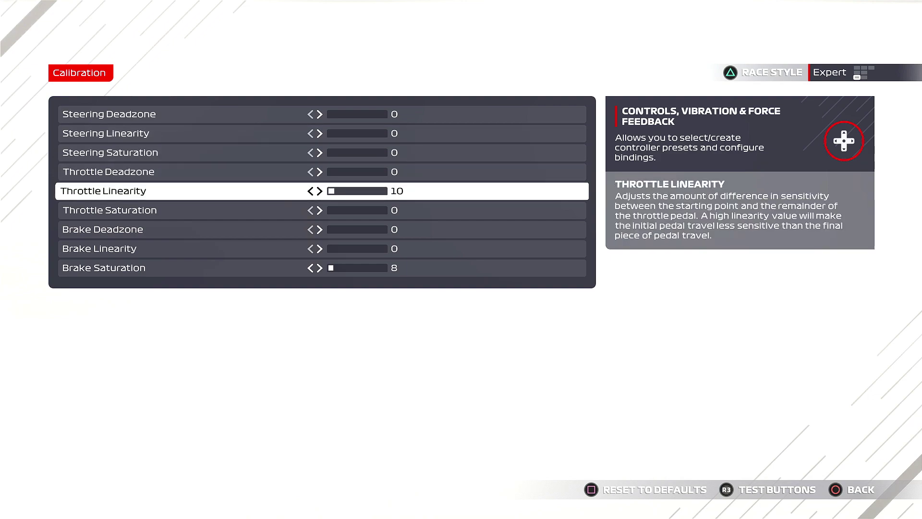
{"action": "key", "text": "Down"}
{"action": "key", "text": "Down"}
{"action": "key", "text": "Down"}
{"action": "key", "text": "Down"}
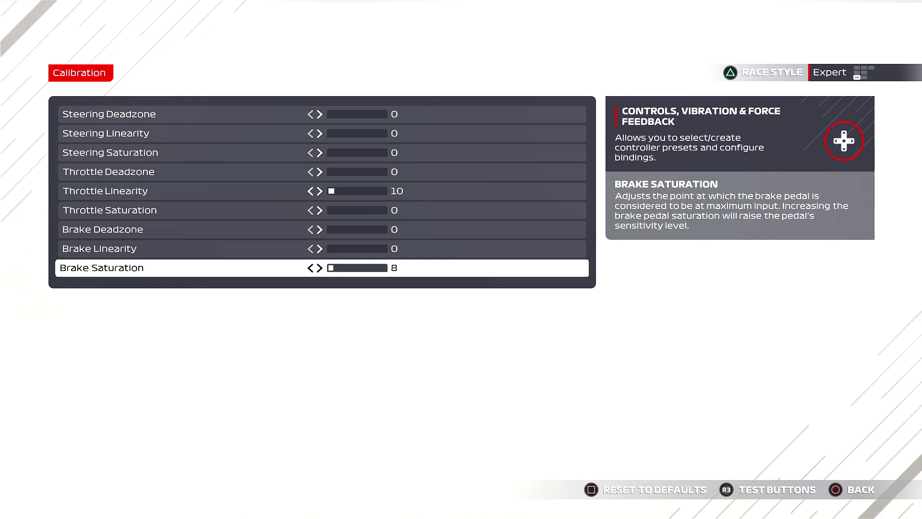
{"action": "key", "text": "Right"}
{"action": "key", "text": "Right"}
{"action": "key", "text": "Left"}
{"action": "key", "text": "Left"}
{"action": "key", "text": "Escape"}
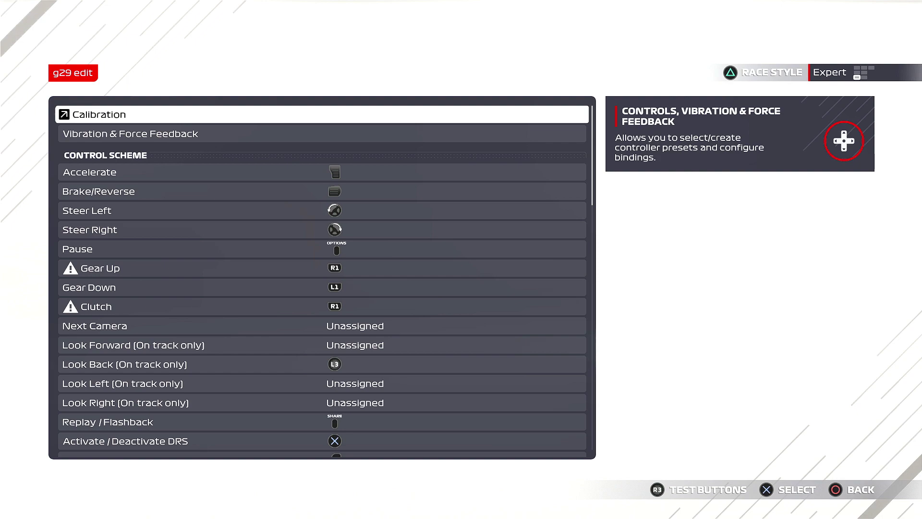
{"action": "key", "text": "Down"}
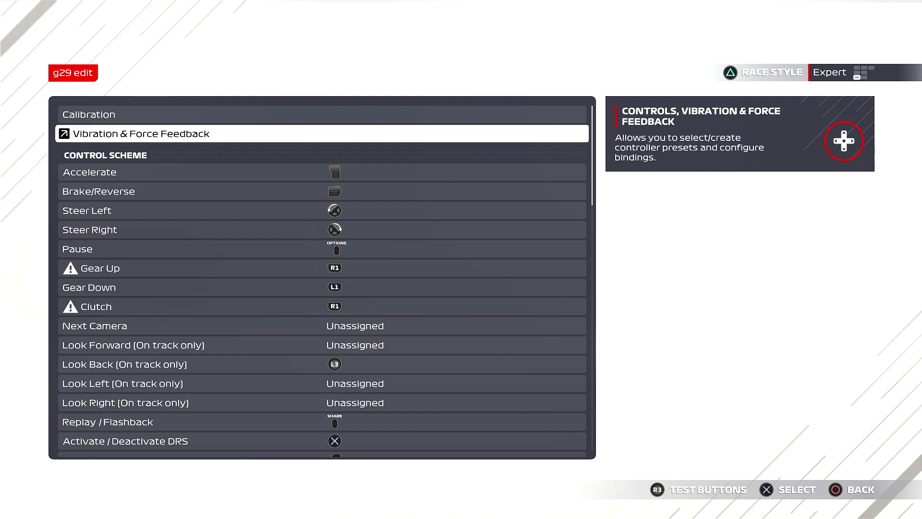
{"action": "key", "text": "Return"}
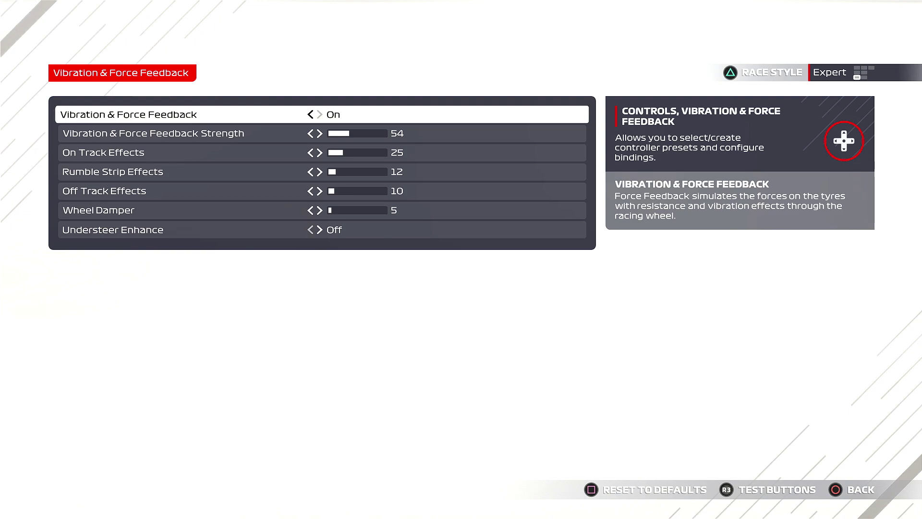
{"action": "key", "text": "Down"}
{"action": "key", "text": "Down"}
{"action": "key", "text": "Down"}
{"action": "key", "text": "Down"}
{"action": "key", "text": "Down"}
{"action": "key", "text": "Down"}
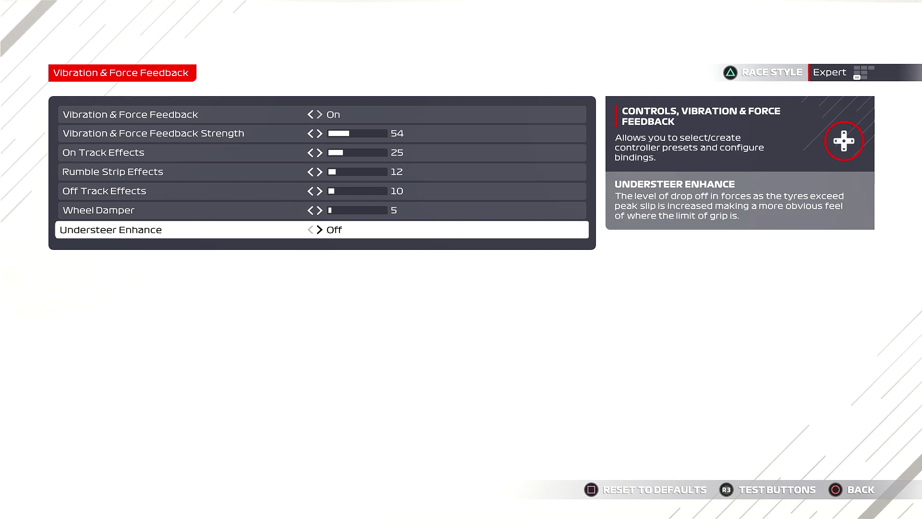
{"action": "key", "text": "Escape"}
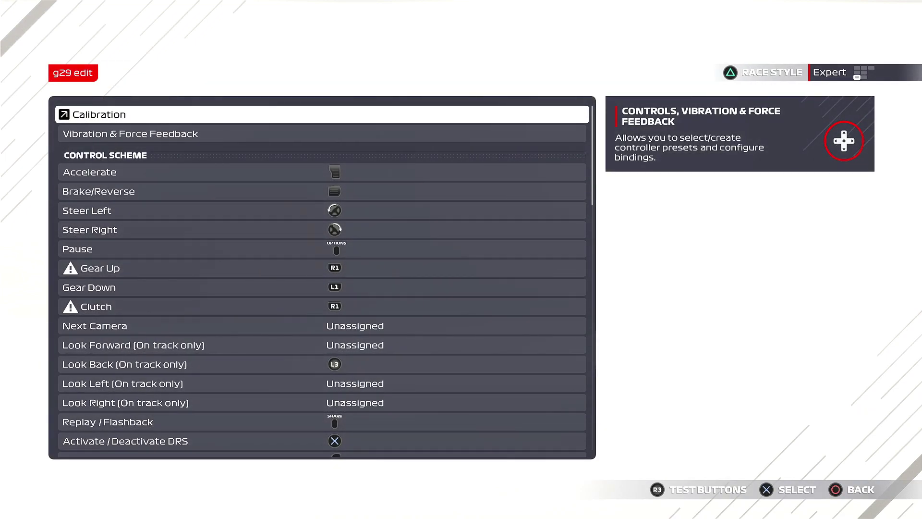
Scroll the g29 edit bindings past Pause, Look Forward, Look Right and DRS to Pit Limiter.
{"action": "key", "text": "Down"}
{"action": "key", "text": "Down"}
{"action": "key", "text": "Down"}
{"action": "key", "text": "Down"}
{"action": "key", "text": "Down"}
{"action": "key", "text": "Down"}
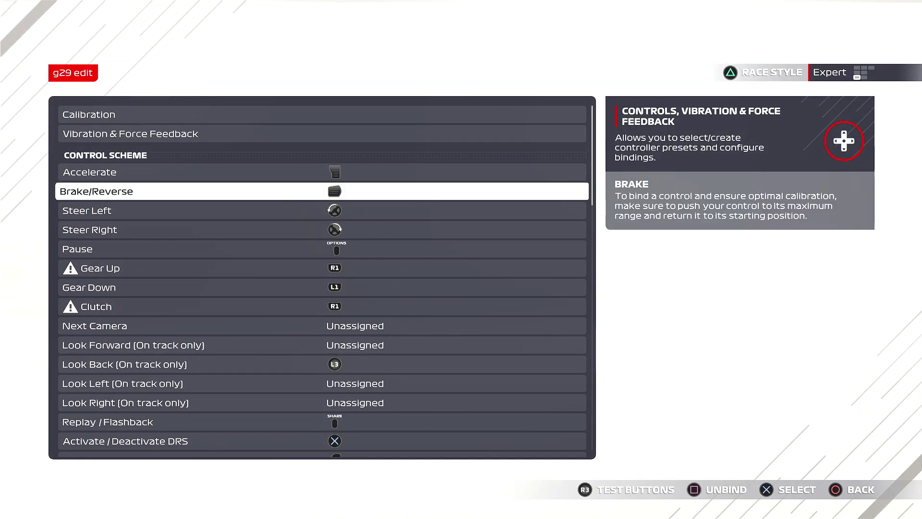
{"action": "key", "text": "Down"}
{"action": "key", "text": "Down"}
{"action": "key", "text": "Down"}
{"action": "key", "text": "Down"}
{"action": "key", "text": "Down"}
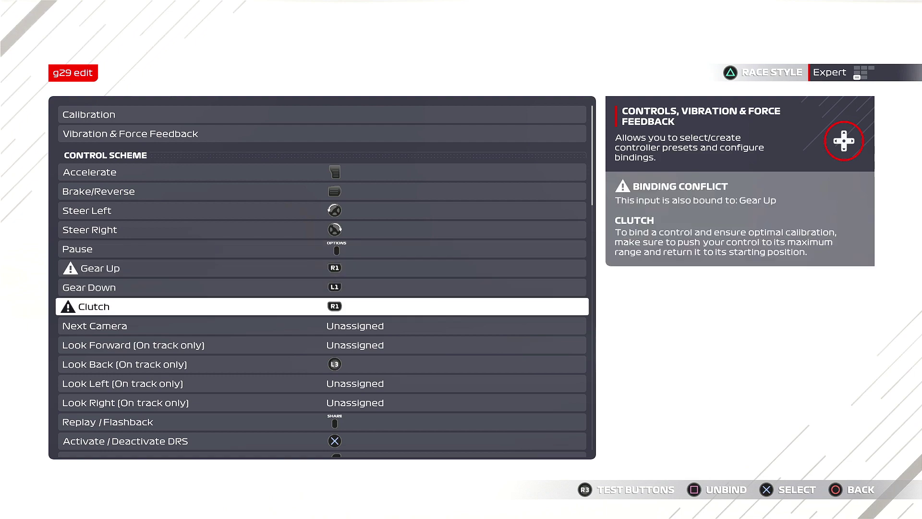
{"action": "key", "text": "Down"}
{"action": "key", "text": "Down"}
{"action": "key", "text": "Down"}
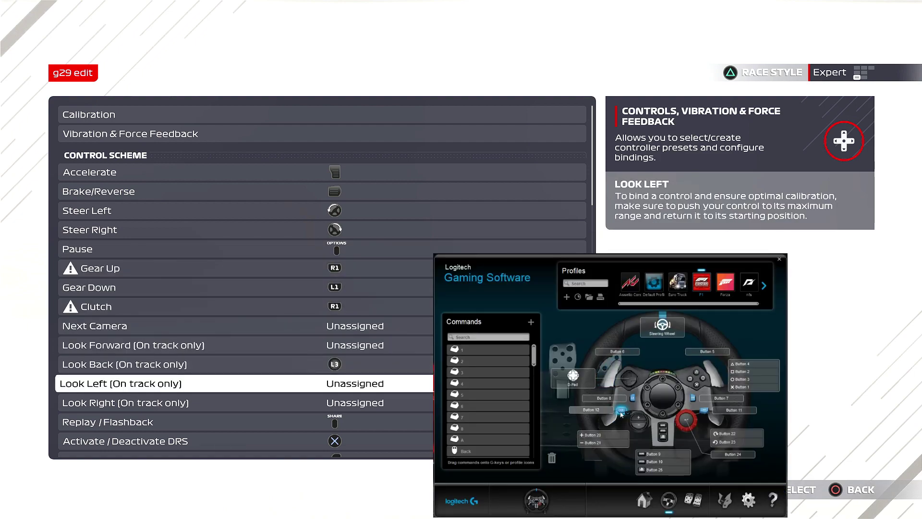
{"action": "key", "text": "Down"}
{"action": "key", "text": "Down"}
{"action": "key", "text": "Down"}
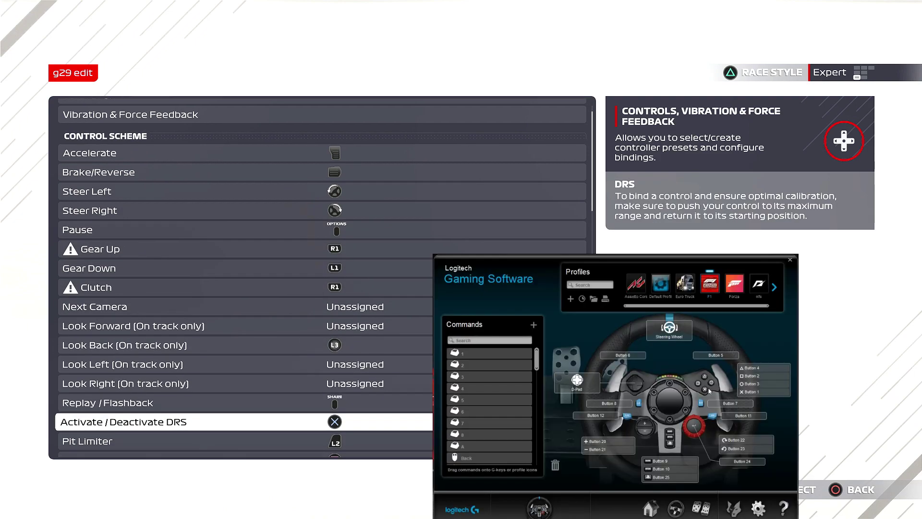
{"action": "key", "text": "Up"}
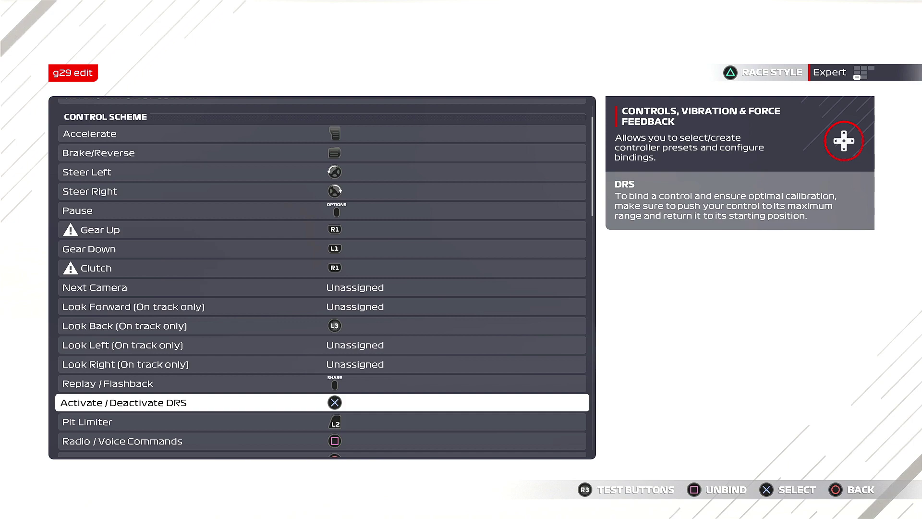
{"action": "key", "text": "Down"}
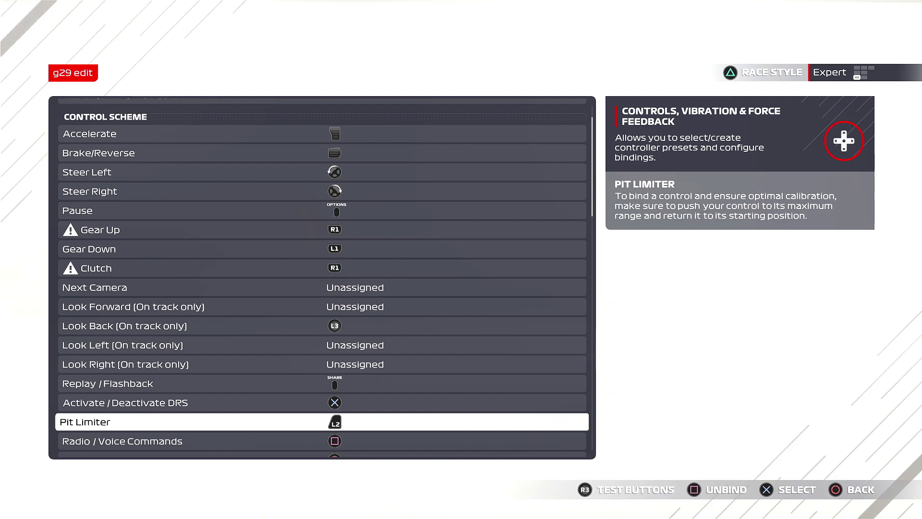
Continue through Radio / Voice Commands, MFD and Push to Talk to Overtake on R3.
{"action": "key", "text": "Down"}
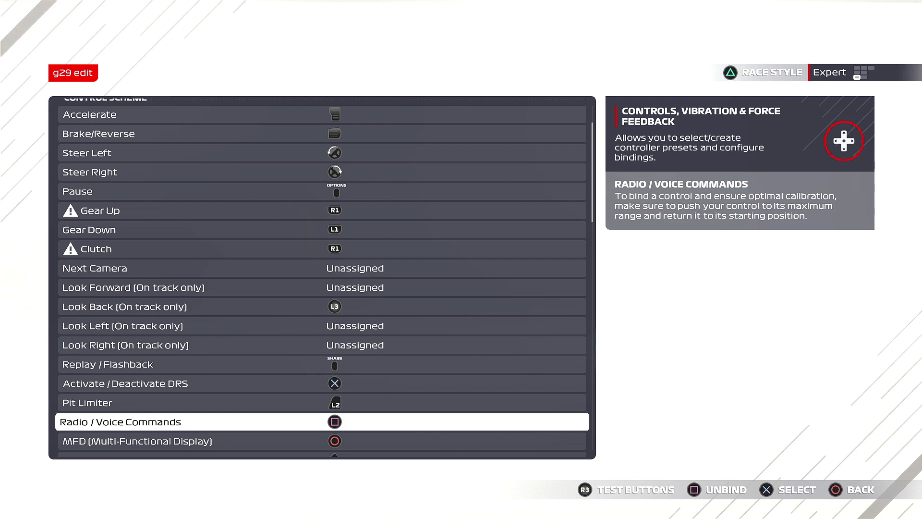
{"action": "key", "text": "Down"}
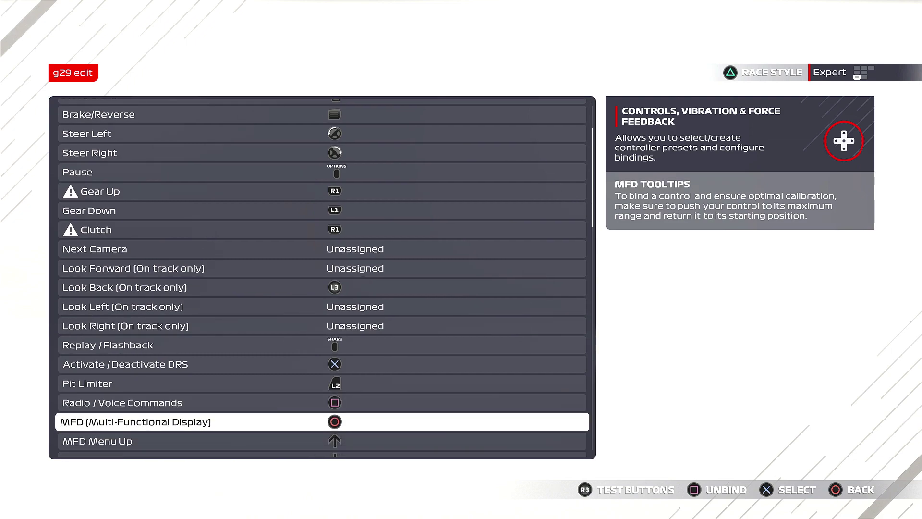
{"action": "key", "text": "Down"}
{"action": "key", "text": "Down"}
{"action": "key", "text": "Down"}
{"action": "key", "text": "Down"}
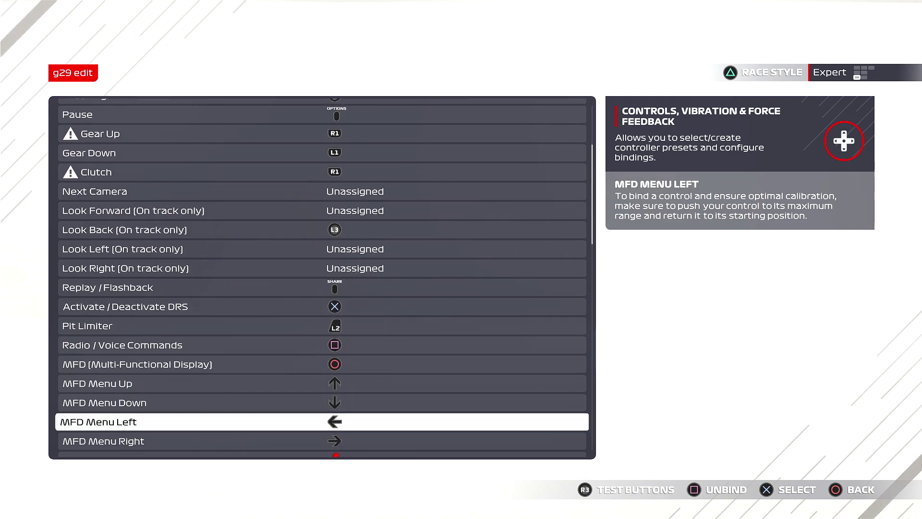
{"action": "key", "text": "Down"}
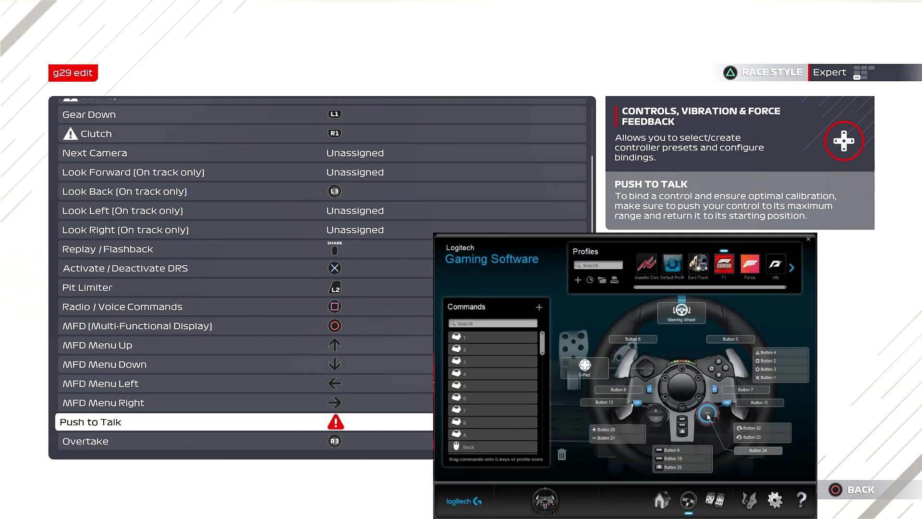
{"action": "key", "text": "Down"}
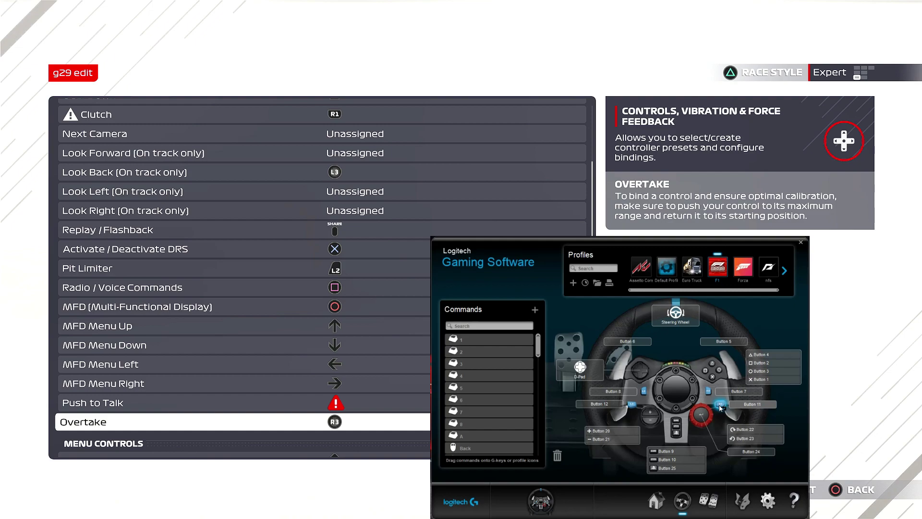
Scroll through the Menu Controls bindings down into the MFD Shortcuts section.
{"action": "key", "text": "Down"}
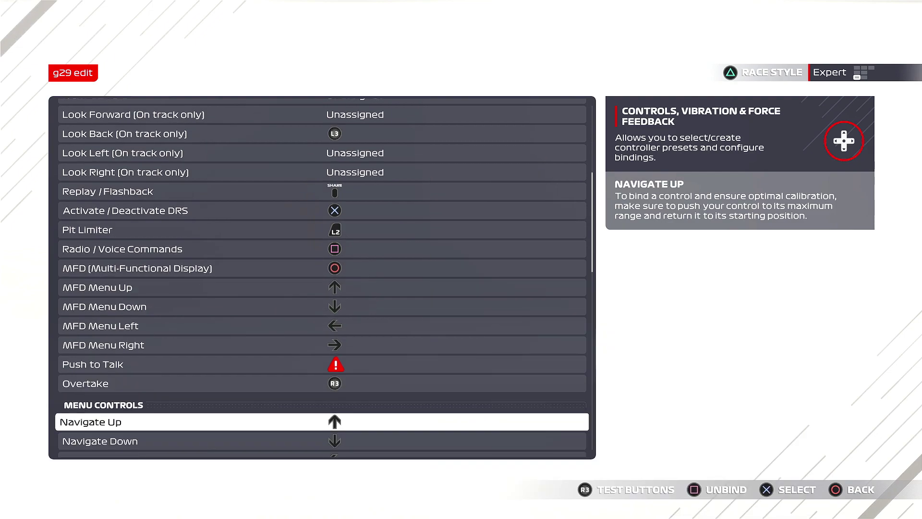
{"action": "key", "text": "Down"}
{"action": "key", "text": "Down"}
{"action": "key", "text": "Down"}
{"action": "key", "text": "Down"}
{"action": "key", "text": "Down"}
{"action": "key", "text": "Down"}
{"action": "key", "text": "Down"}
{"action": "key", "text": "Down"}
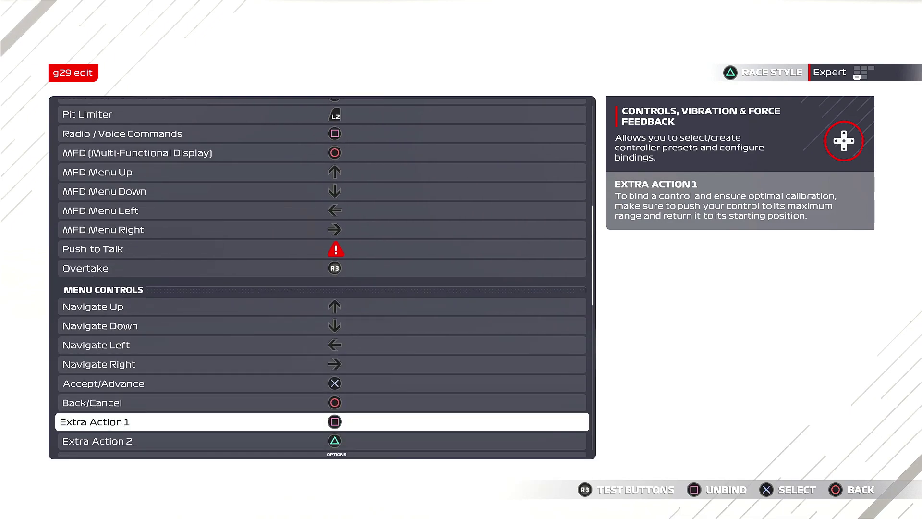
{"action": "key", "text": "Down"}
{"action": "key", "text": "Down"}
{"action": "key", "text": "Down"}
{"action": "key", "text": "Down"}
{"action": "key", "text": "Down"}
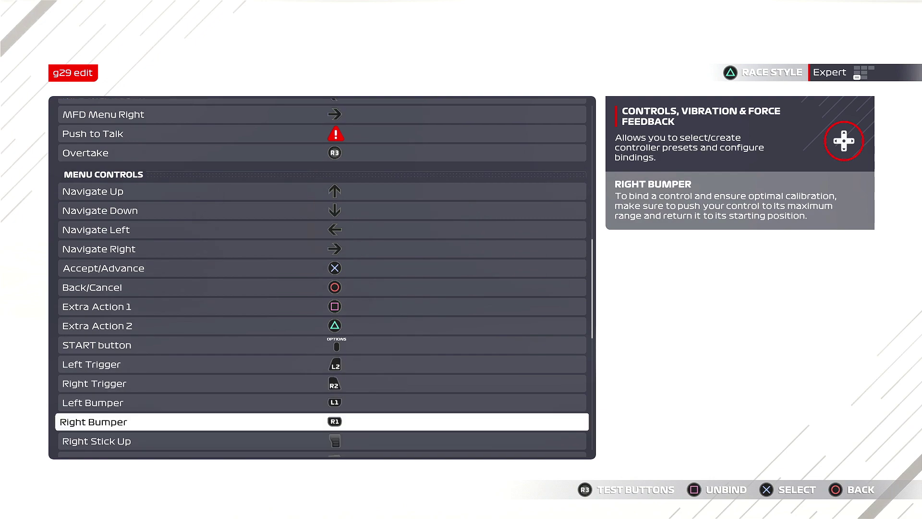
{"action": "key", "text": "Down"}
{"action": "key", "text": "Down"}
{"action": "key", "text": "Down"}
{"action": "key", "text": "Down"}
{"action": "key", "text": "Down"}
{"action": "key", "text": "Down"}
{"action": "key", "text": "Down"}
{"action": "key", "text": "Down"}
{"action": "key", "text": "Down"}
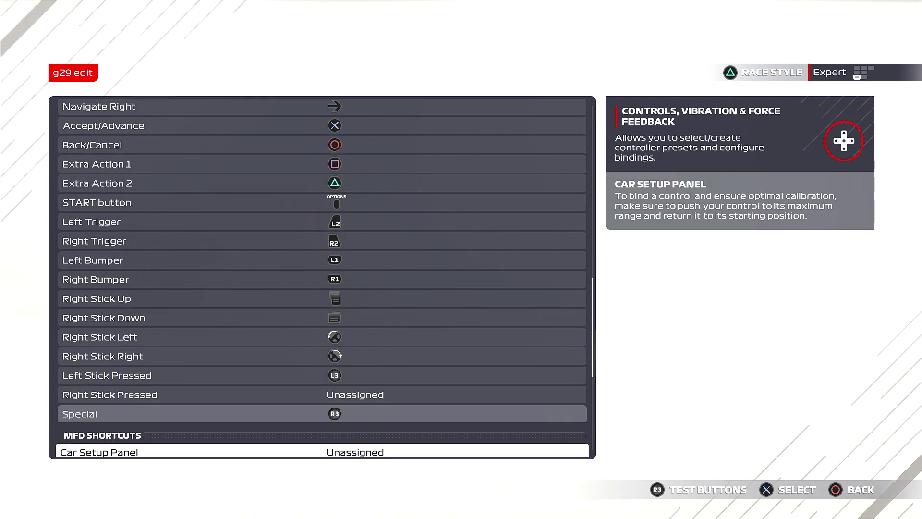
{"action": "key", "text": "Down"}
{"action": "key", "text": "Down"}
{"action": "key", "text": "Up"}
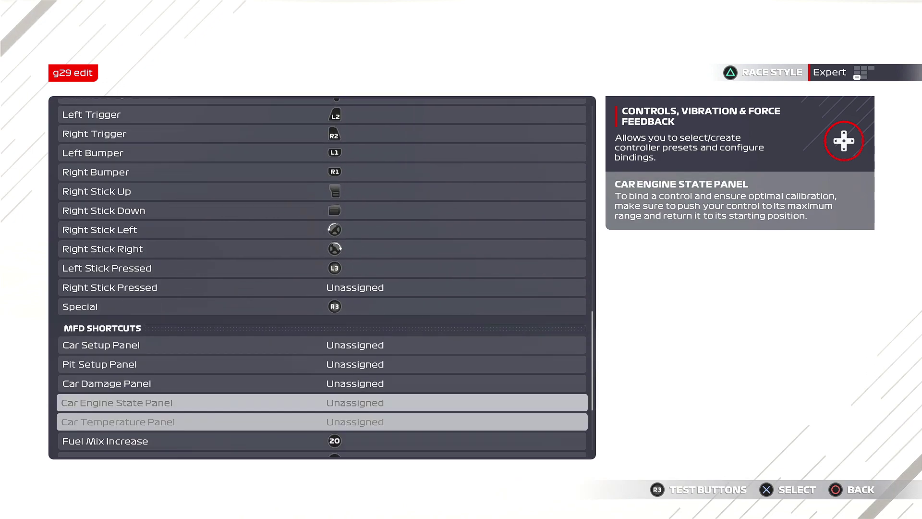
{"action": "key", "text": "Down"}
{"action": "key", "text": "Down"}
{"action": "key", "text": "Down"}
{"action": "key", "text": "Down"}
{"action": "key", "text": "Down"}
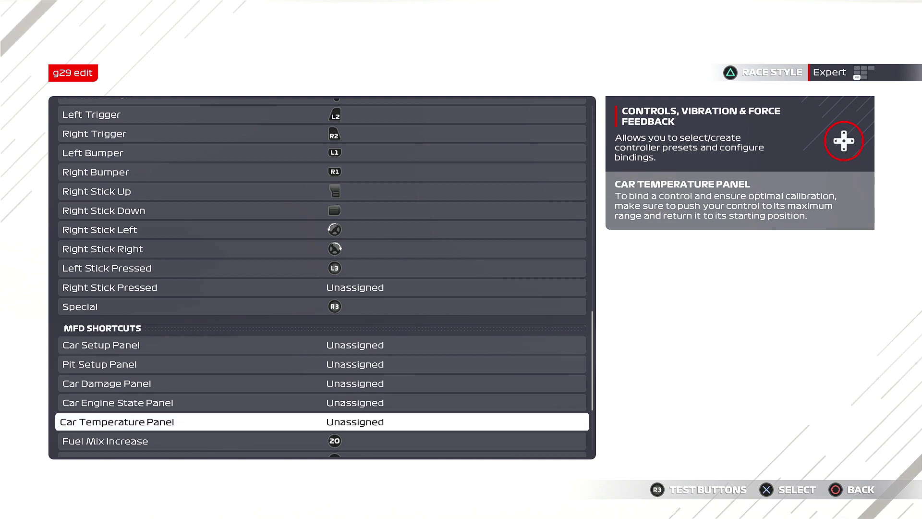
Check Fuel Mix on buttons 20/21 and Brake Bias on 22/23, down to ERS Mode Decrease.
{"action": "key", "text": "Up"}
{"action": "key", "text": "Up"}
{"action": "key", "text": "Up"}
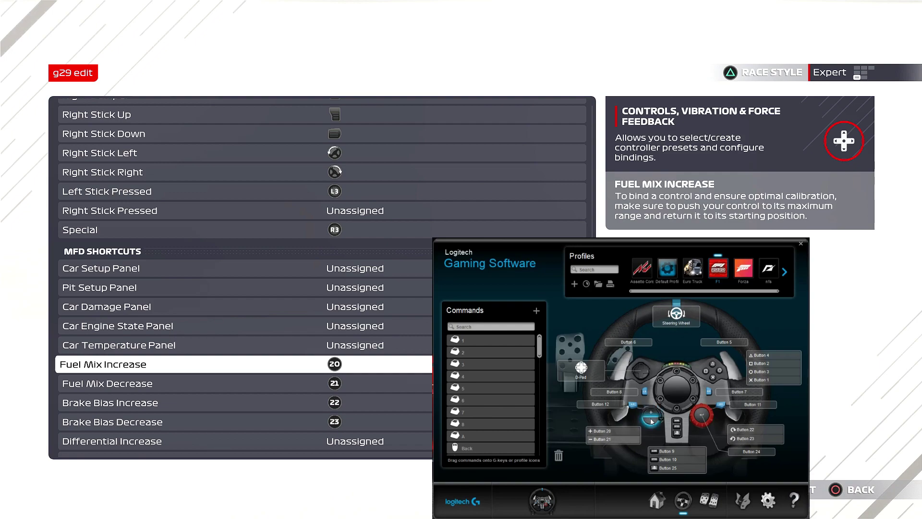
{"action": "key", "text": "Down"}
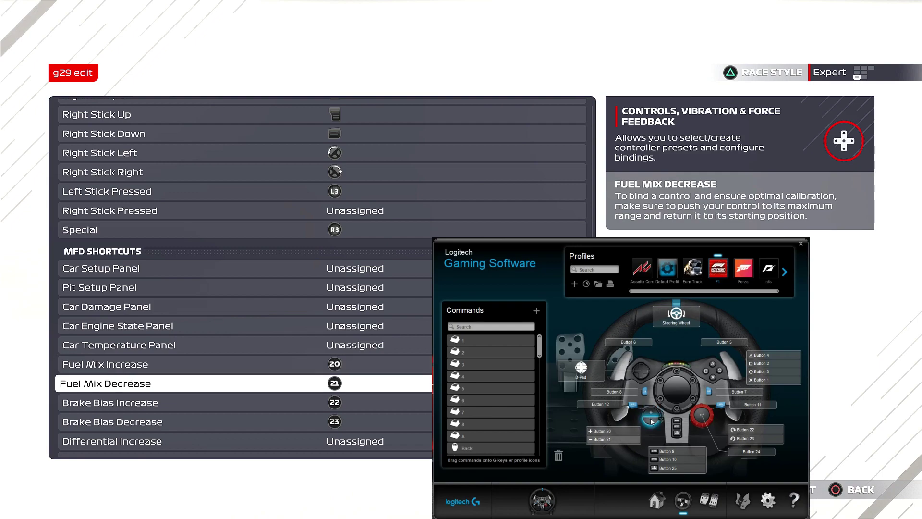
{"action": "key", "text": "Down"}
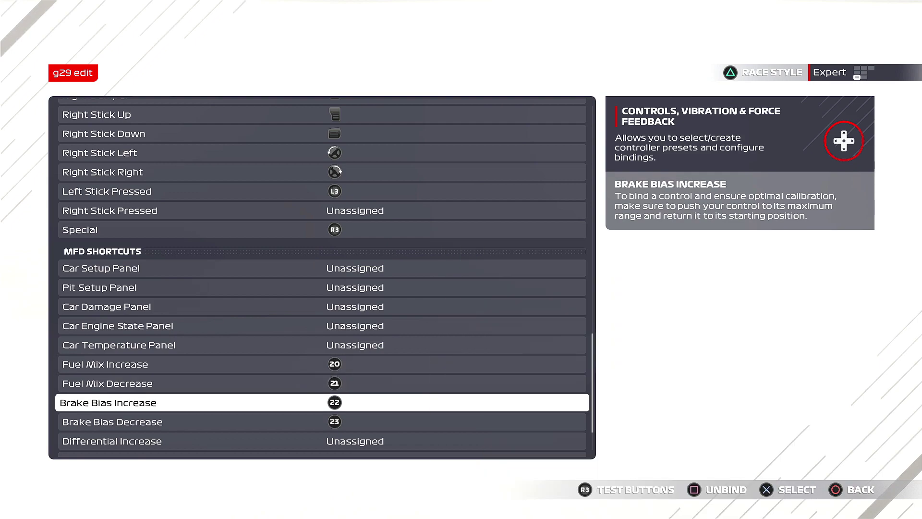
{"action": "key", "text": "Down"}
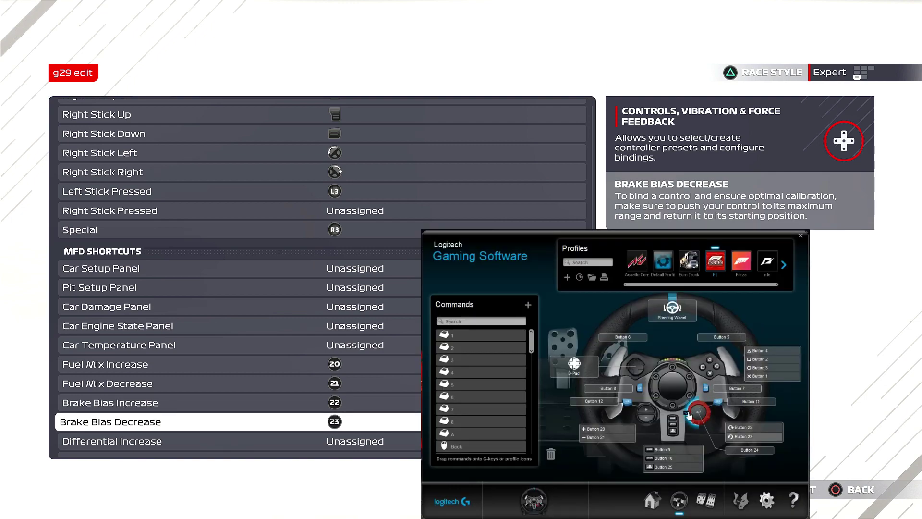
{"action": "key", "text": "Down"}
{"action": "key", "text": "Down"}
{"action": "key", "text": "Down"}
{"action": "key", "text": "Down"}
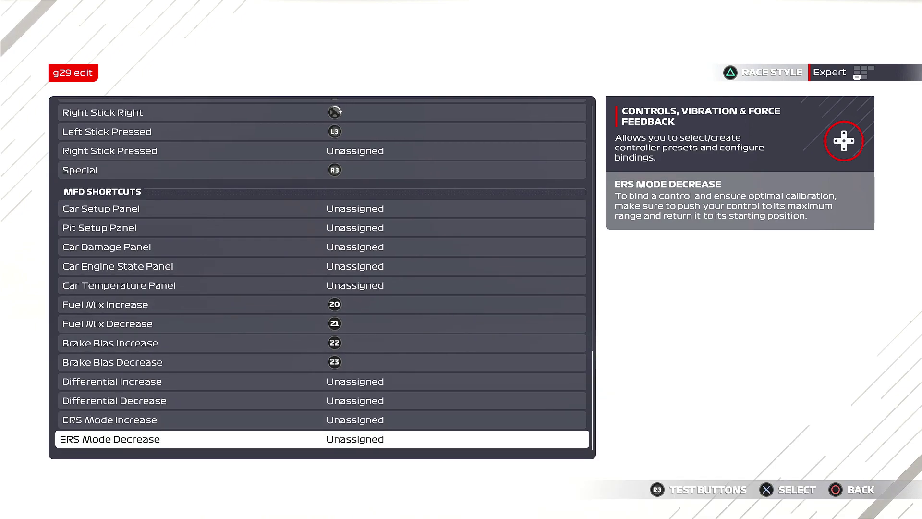
Leave the g29 edit bindings, highlight G29 Edit in the presets, and return to Settings.
{"action": "key", "text": "Escape"}
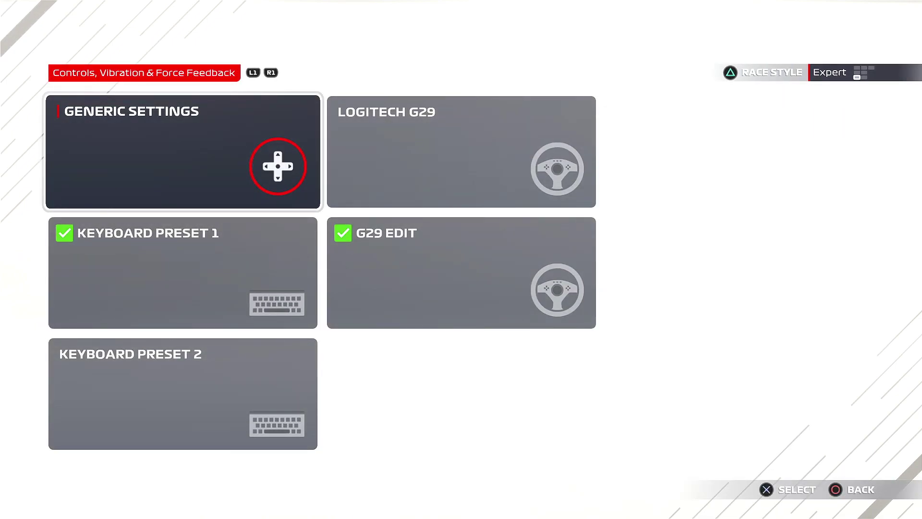
{"action": "key", "text": "Right"}
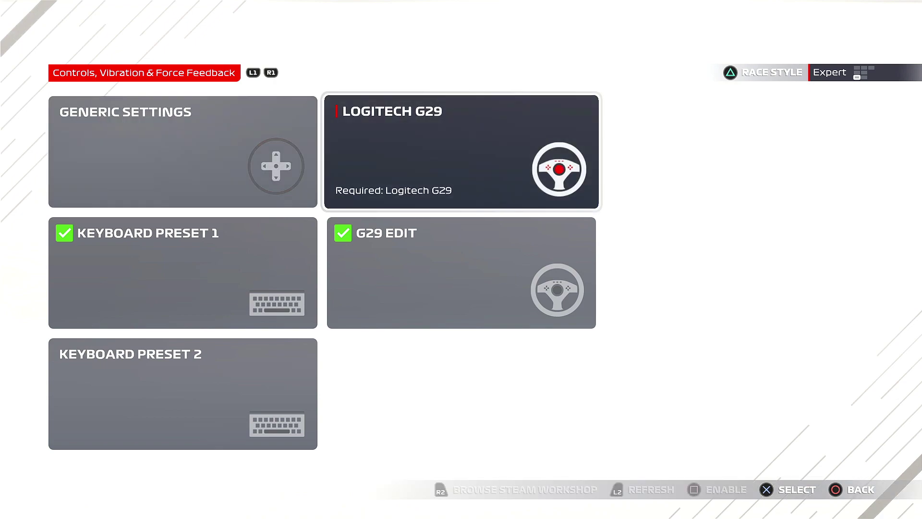
{"action": "key", "text": "Down"}
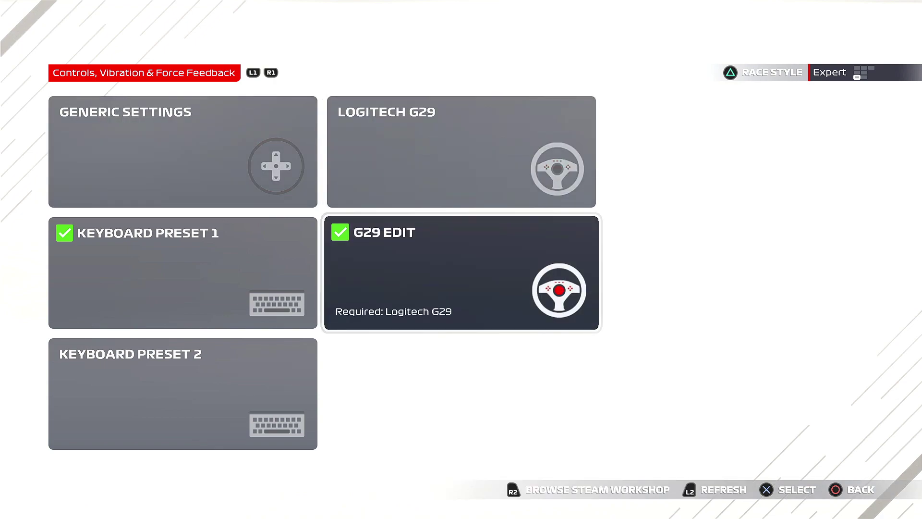
{"action": "key", "text": "Escape"}
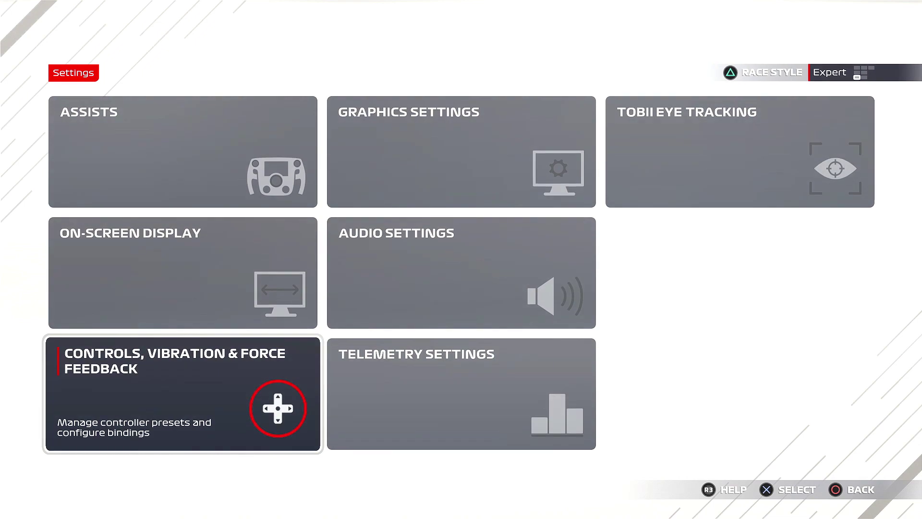